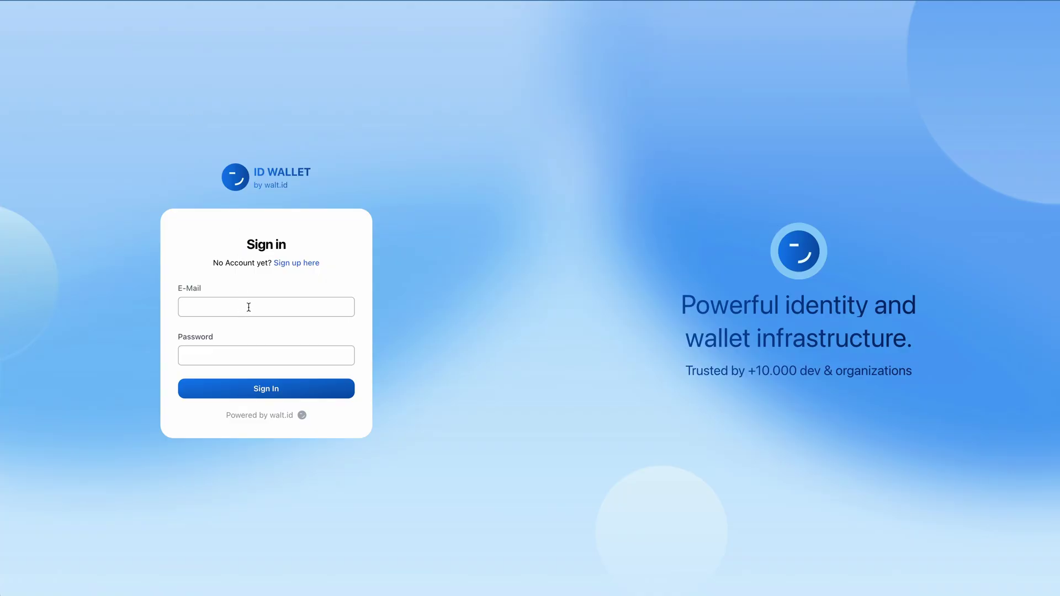
Step: Log in to the ID Wallet with the account's e-mail and password, then dismiss the save-password prompt
left_click(249, 307)
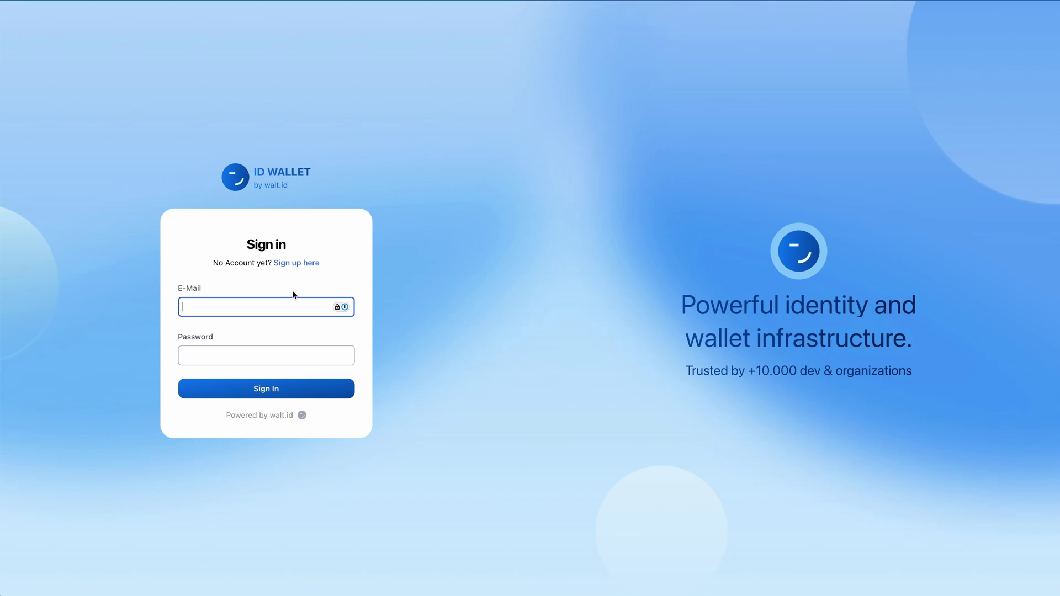
left_click(307, 264)
left_click(308, 279)
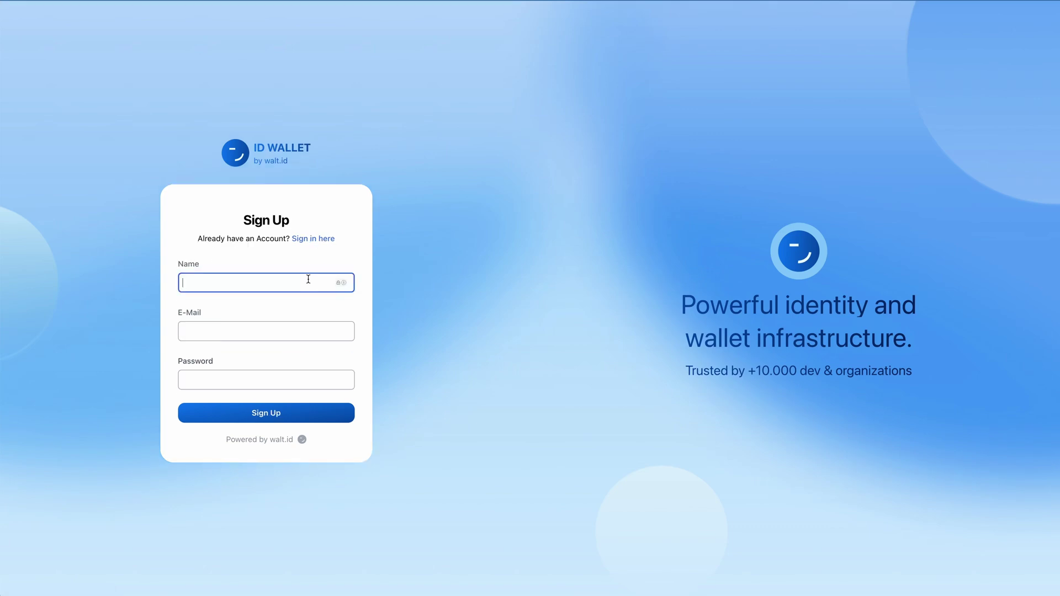
key("alt+Left")
left_click(282, 302)
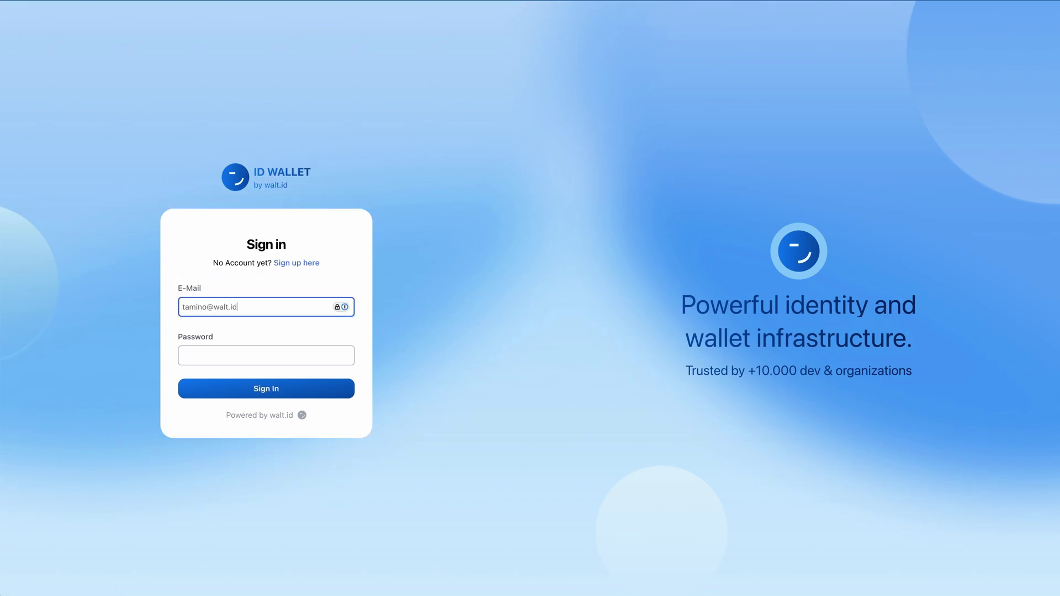
key("Tab")
type("•••••")
key("Return")
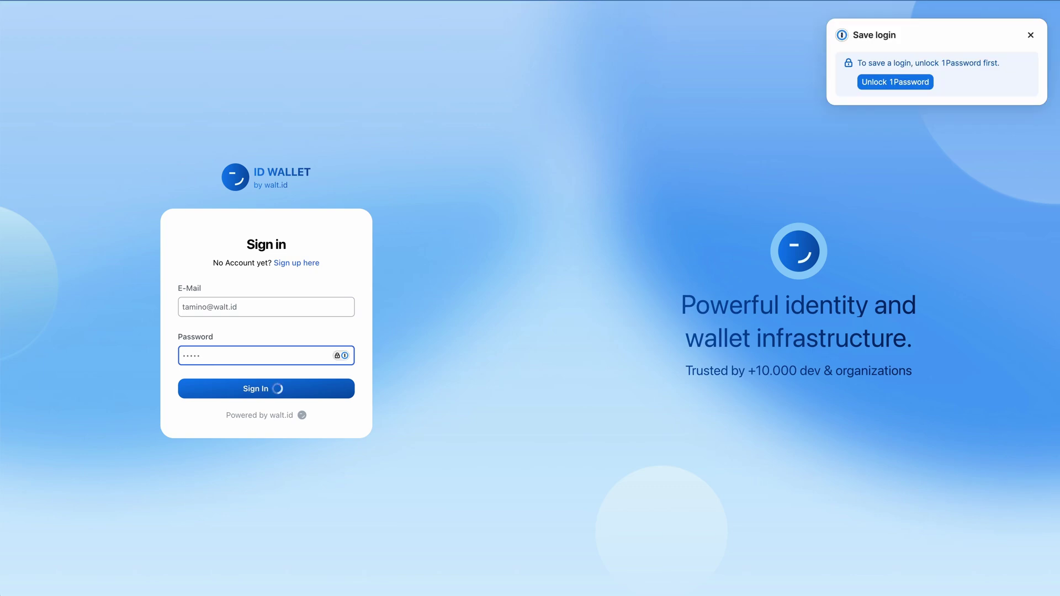
left_click(1033, 39)
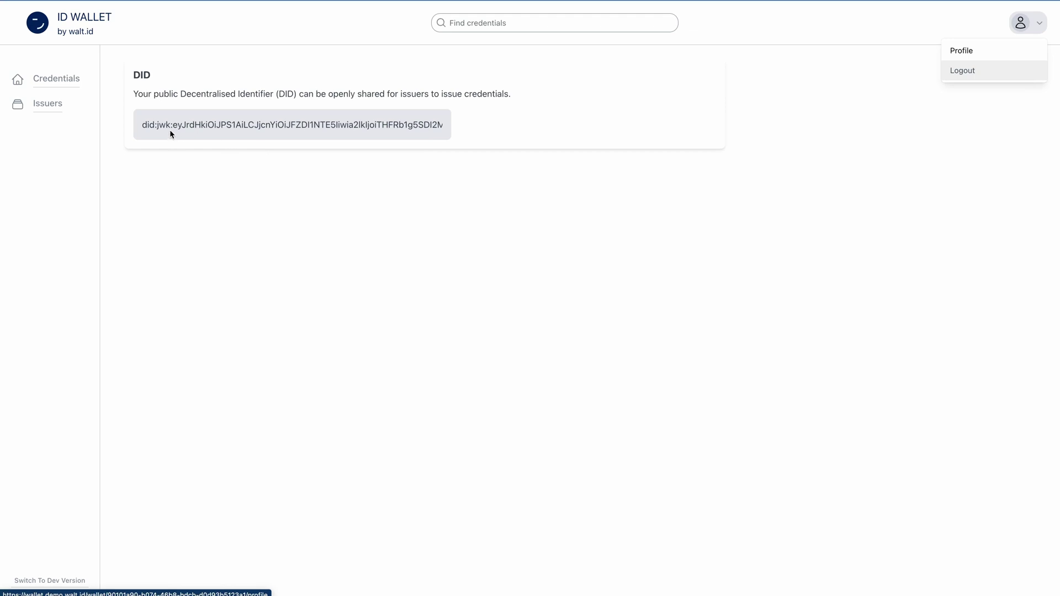
Step: Close the account menu after checking the wallet's DID on the Profile page
left_click(203, 143)
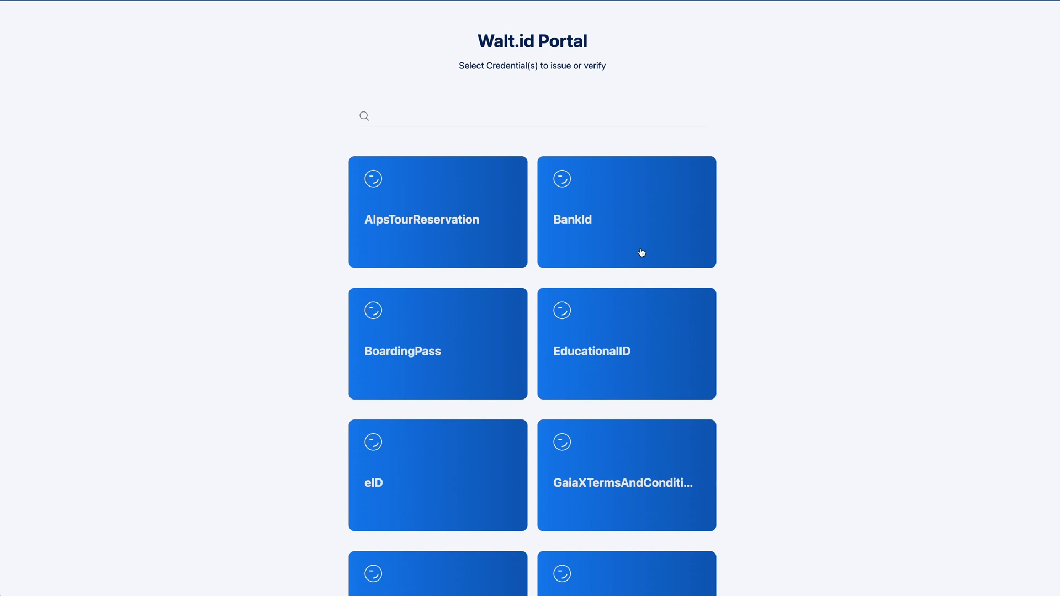
Step: Choose BankId, keep the JWT + W3C VC format and the did:jwk DID method, and issue the offer
scroll(640, 251, "down", 20)
scroll(641, 252, "up", 20)
left_click(642, 239)
left_click(1029, 21)
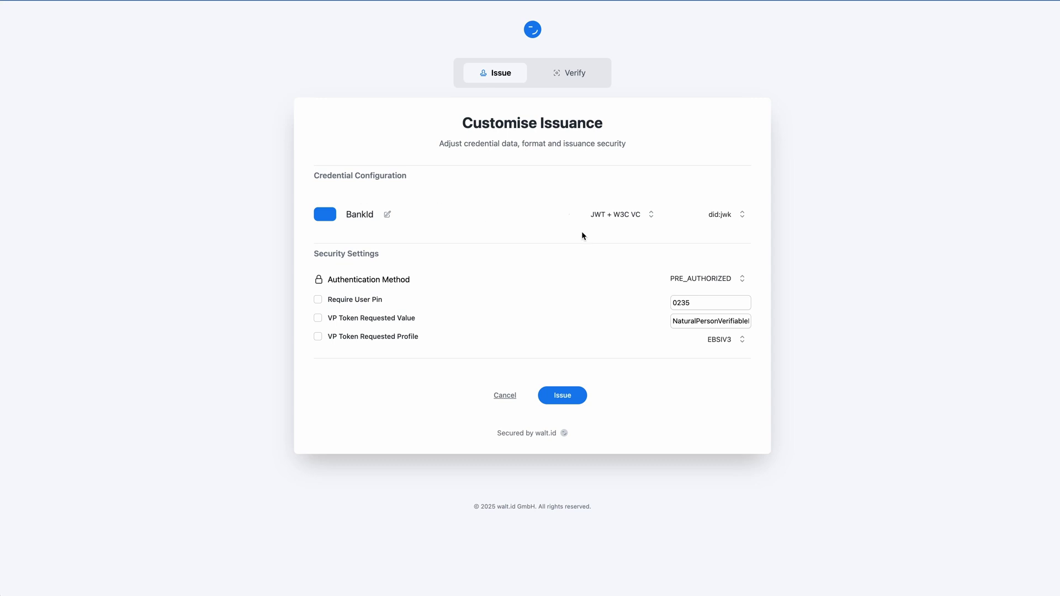
left_click(625, 218)
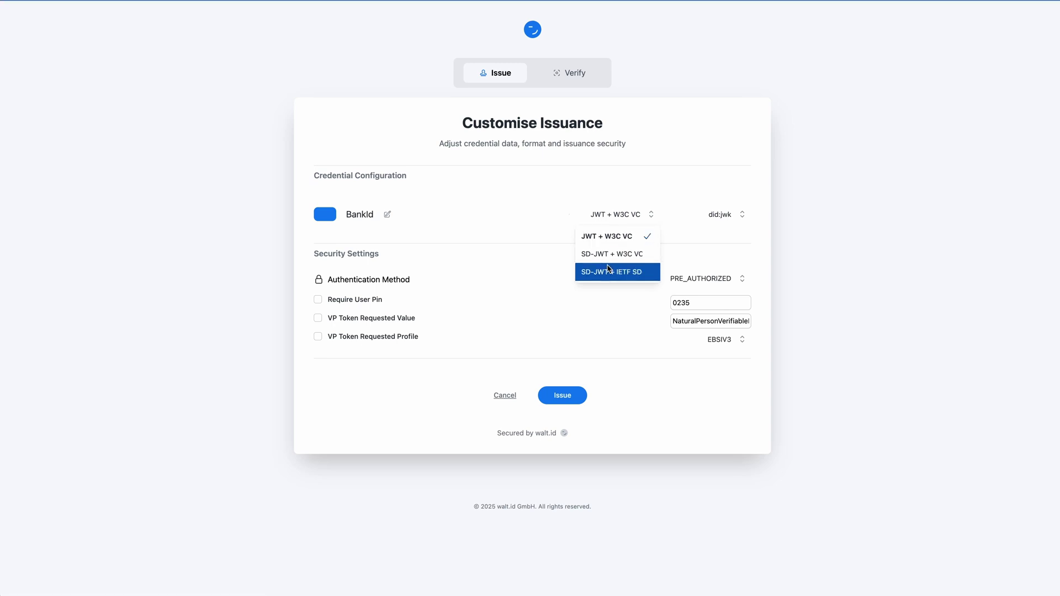
left_click(723, 214)
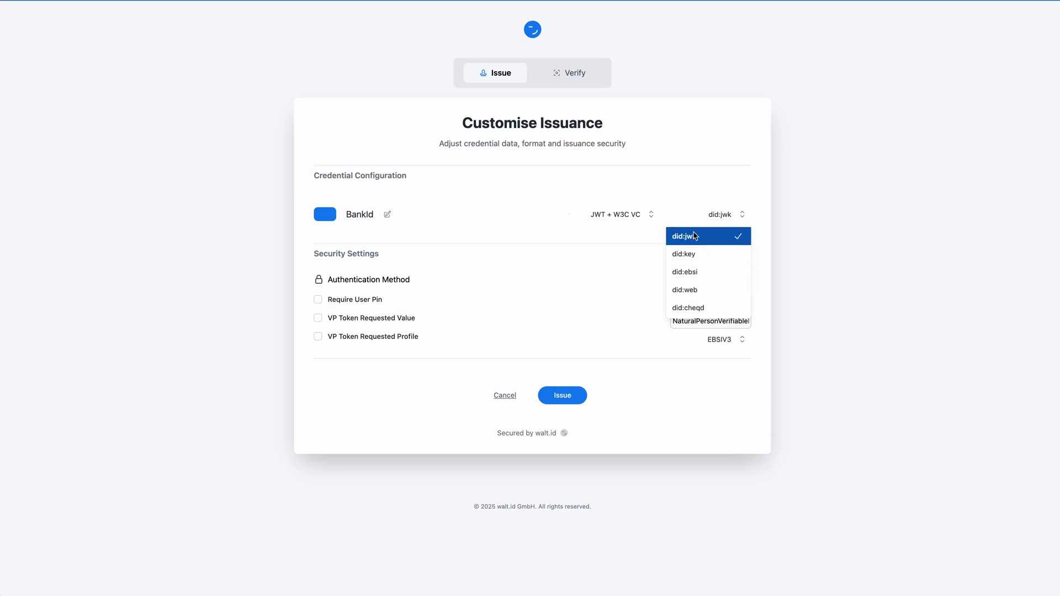
left_click(697, 200)
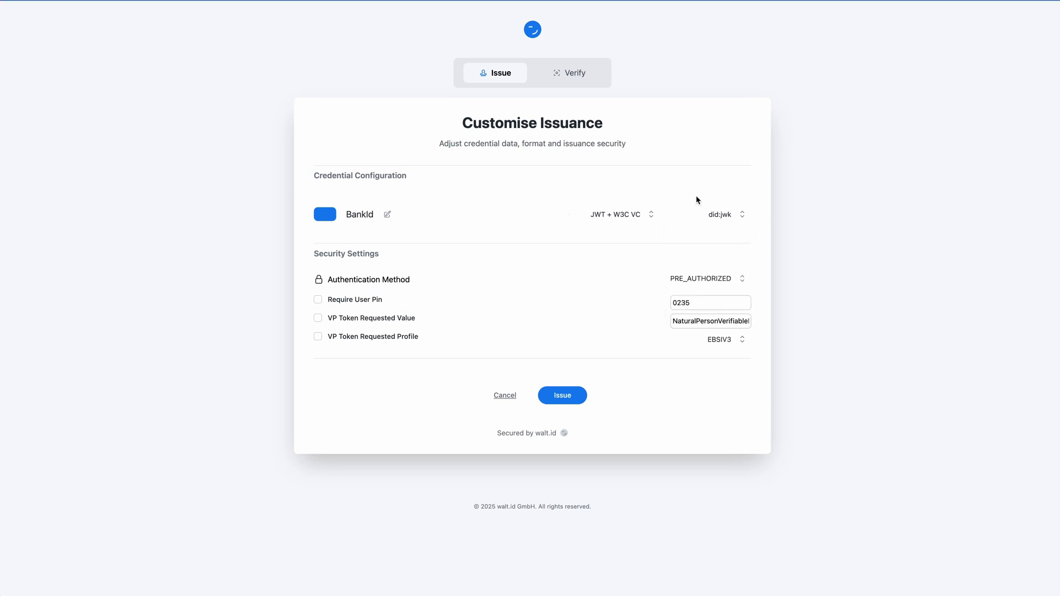
left_click(576, 401)
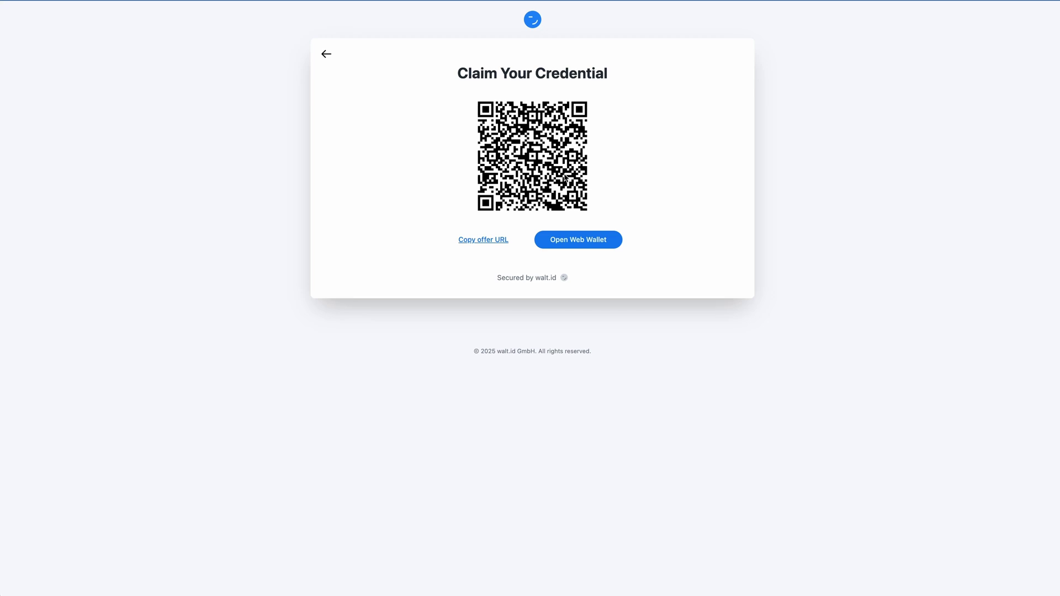
Step: Send the BankId credential offer to the web wallet
left_click(605, 246)
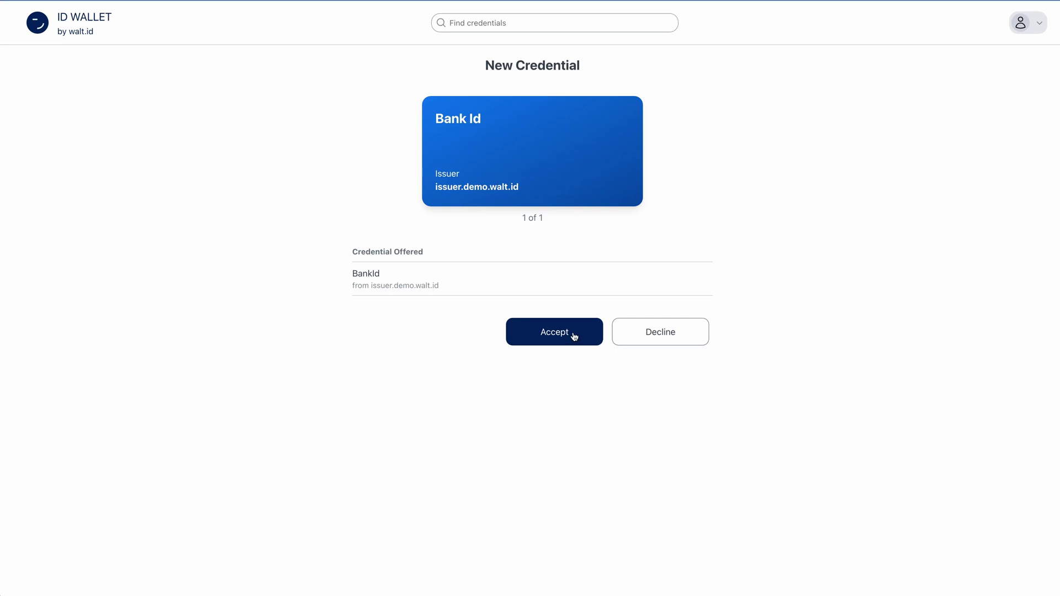
Step: Accept the Bank Id credential, then inspect its details and raw JSON, including the subject's DID
left_click(574, 334)
left_click(291, 180)
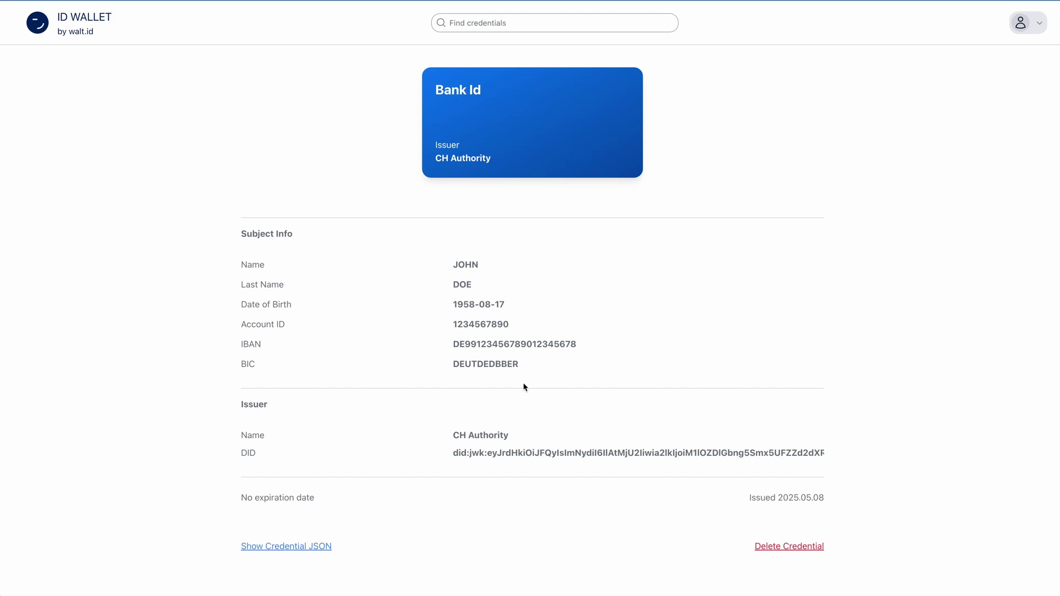
left_click_drag(455, 457, 686, 429)
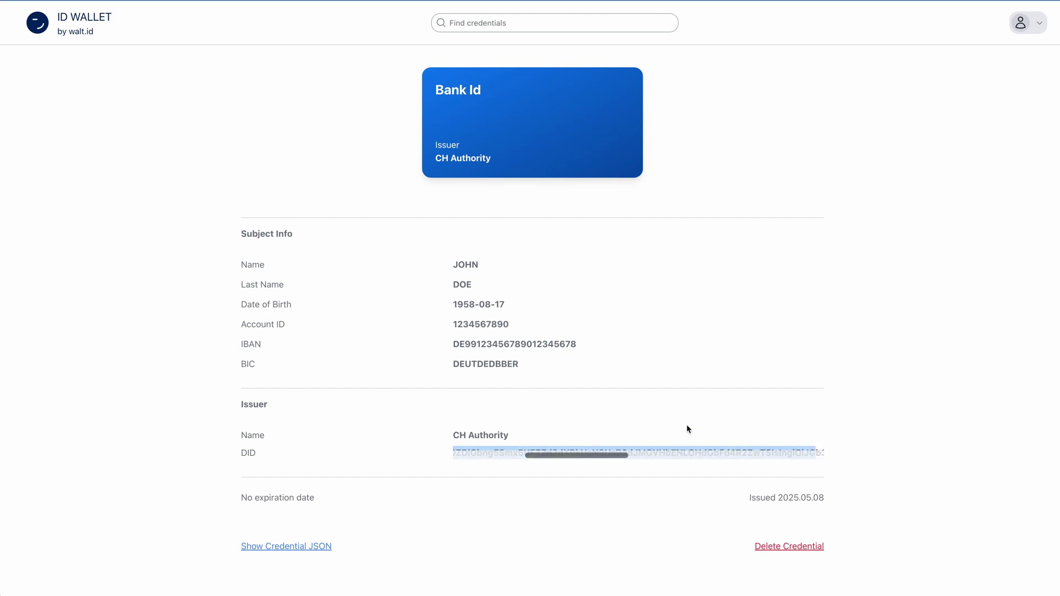
left_click(257, 548)
scroll(489, 405, "down", 5)
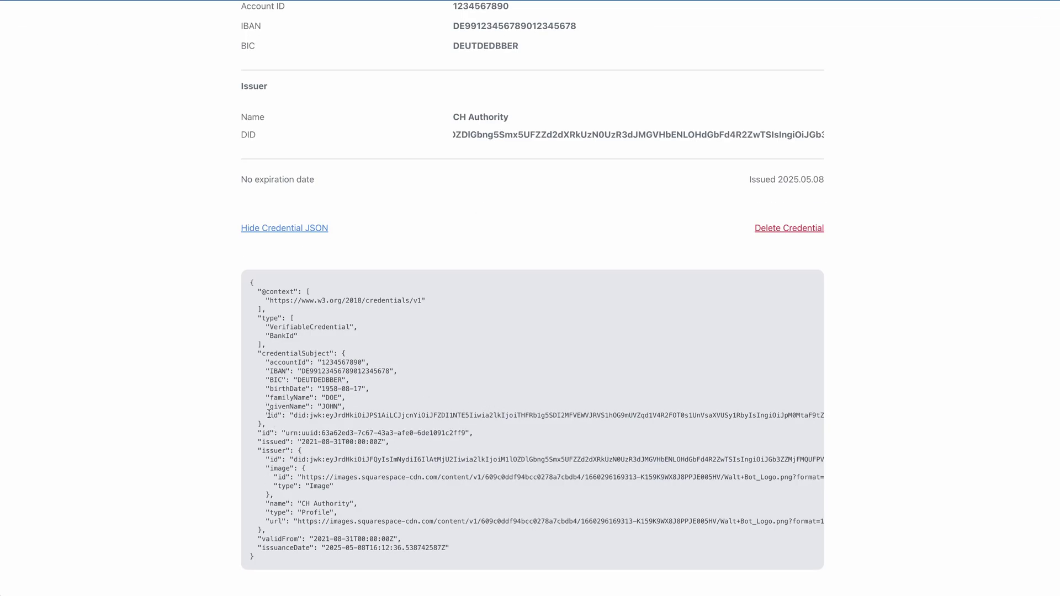
left_click_drag(269, 414, 594, 418)
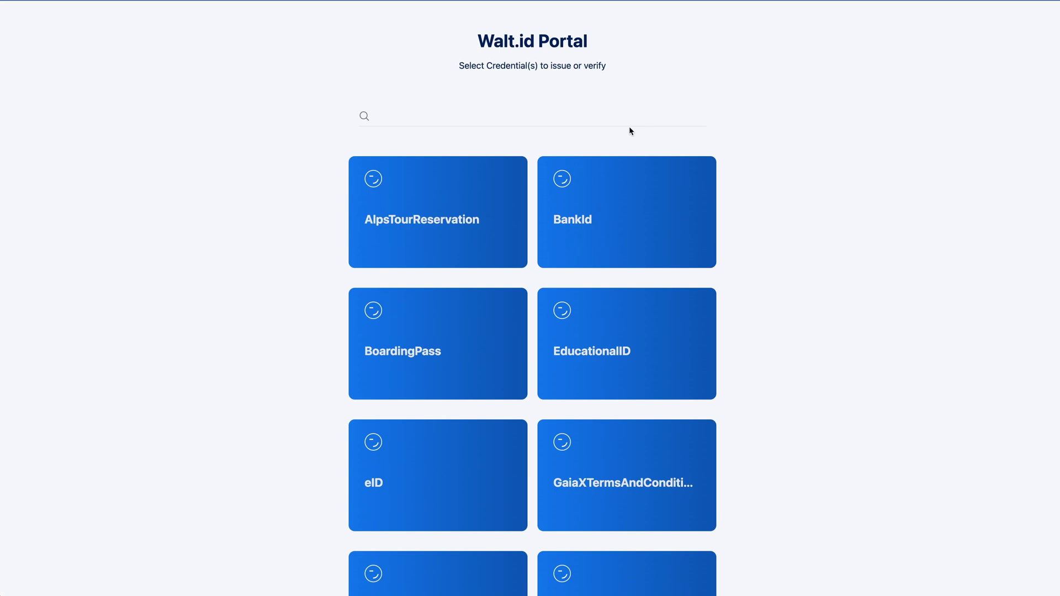
Step: Set up BankId verification with the Signature, Expired and Not Before policies checked, and submit the request
left_click(637, 186)
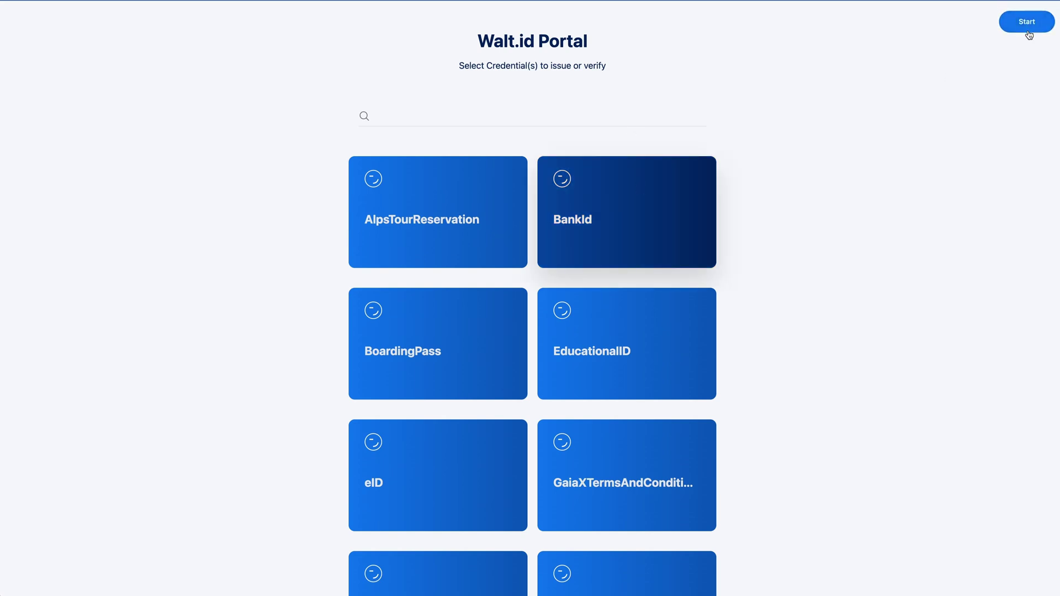
left_click(1028, 26)
left_click(577, 84)
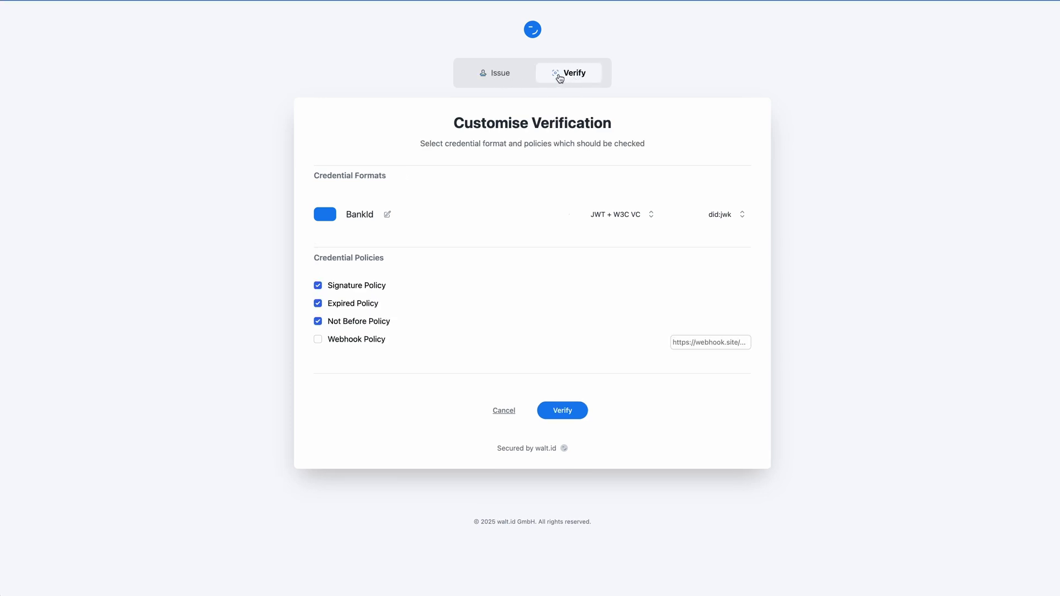
left_click_drag(734, 218, 346, 214)
left_click(472, 232)
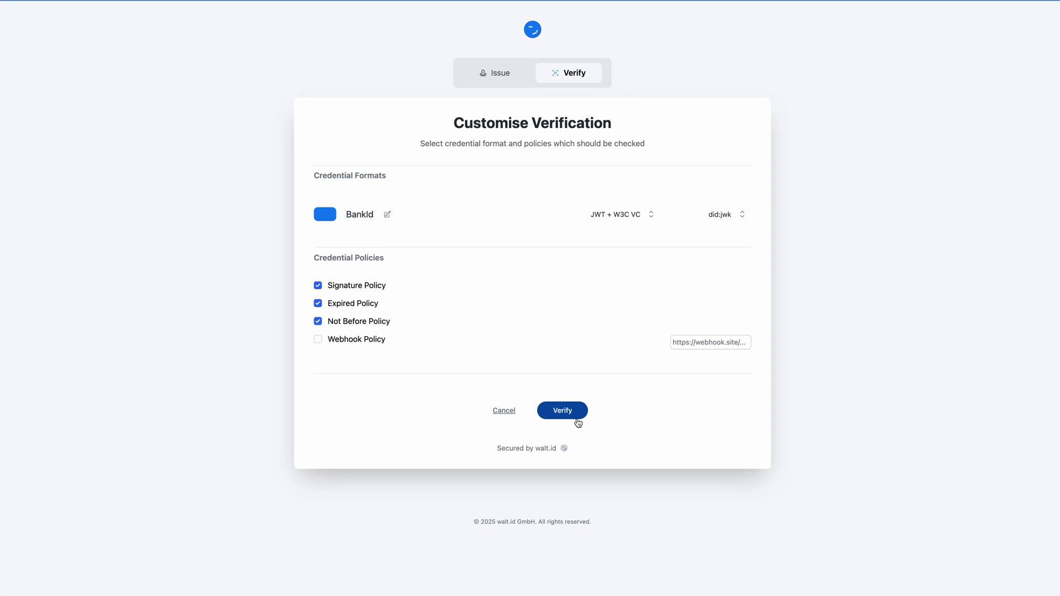
left_click(574, 416)
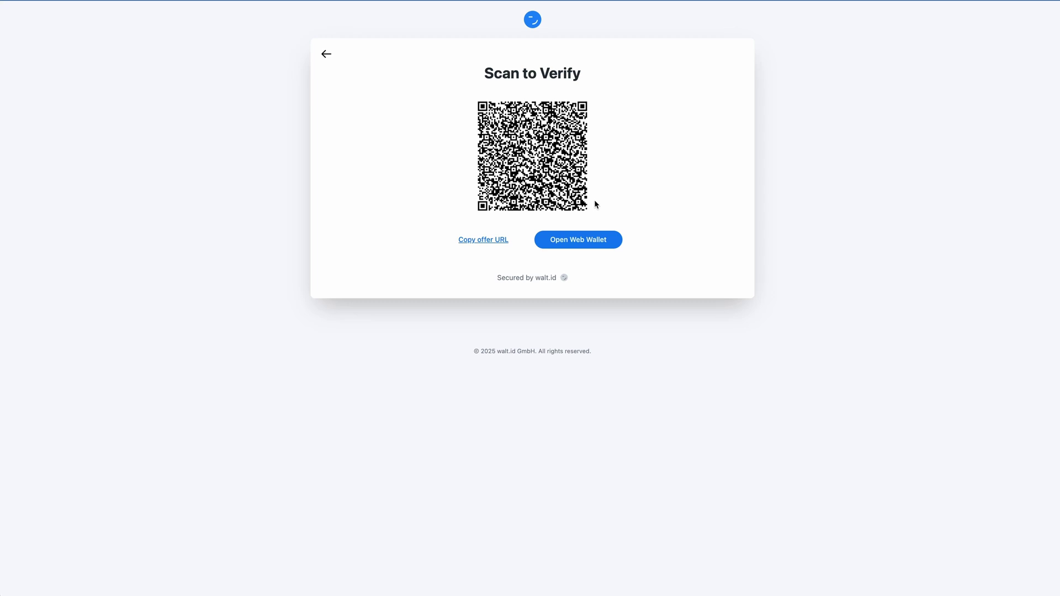
Step: Forward the BankId verification request to the web wallet
left_click(578, 243)
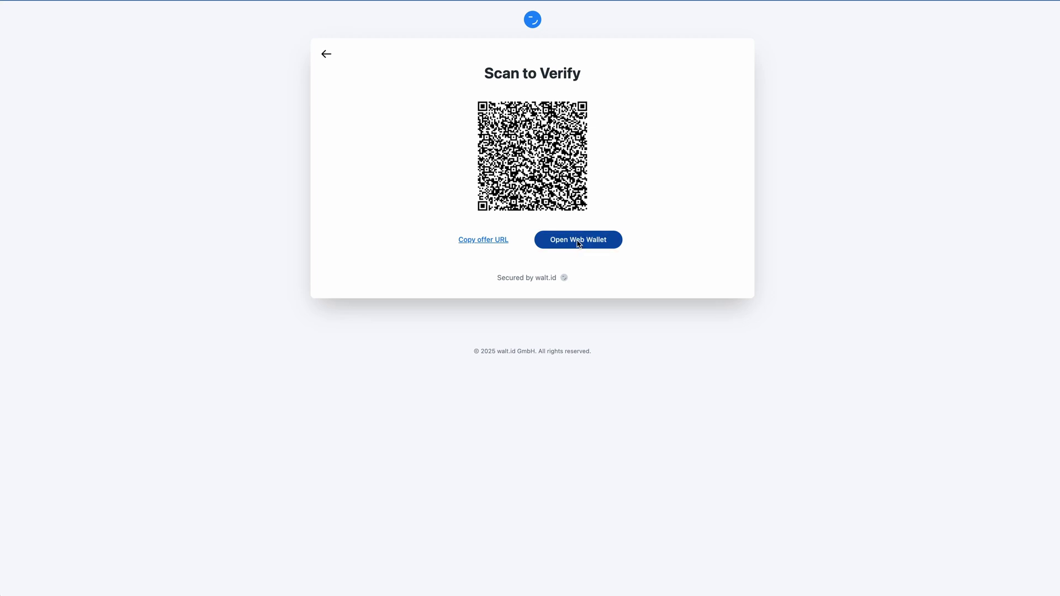
Step: Disclose the Bank Id credential in answer to the Presentation Request
left_click_drag(580, 62, 524, 68)
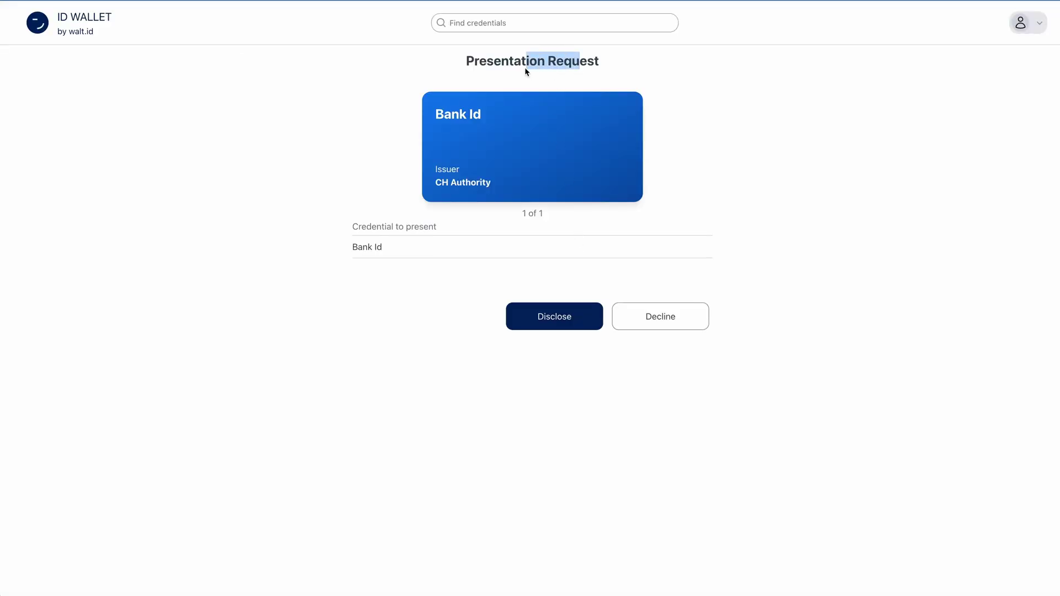
left_click(663, 214)
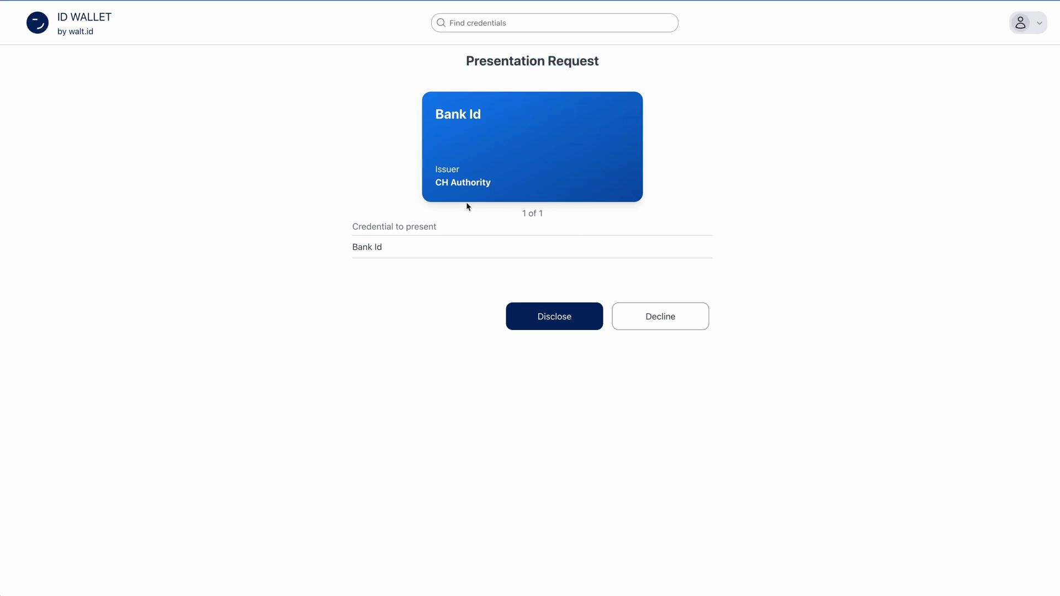
left_click(587, 324)
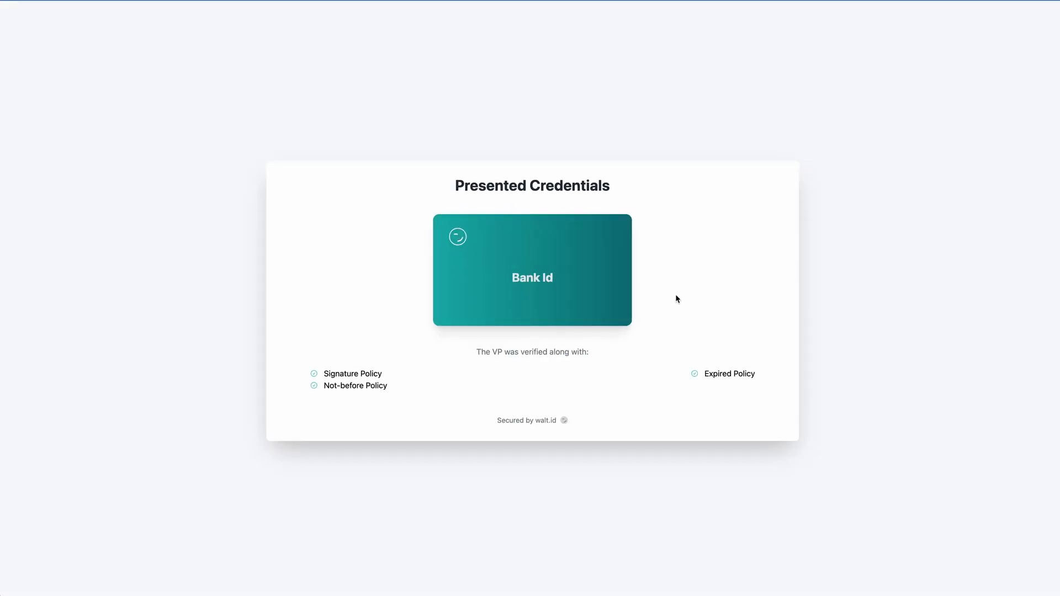
left_click_drag(432, 396, 319, 376)
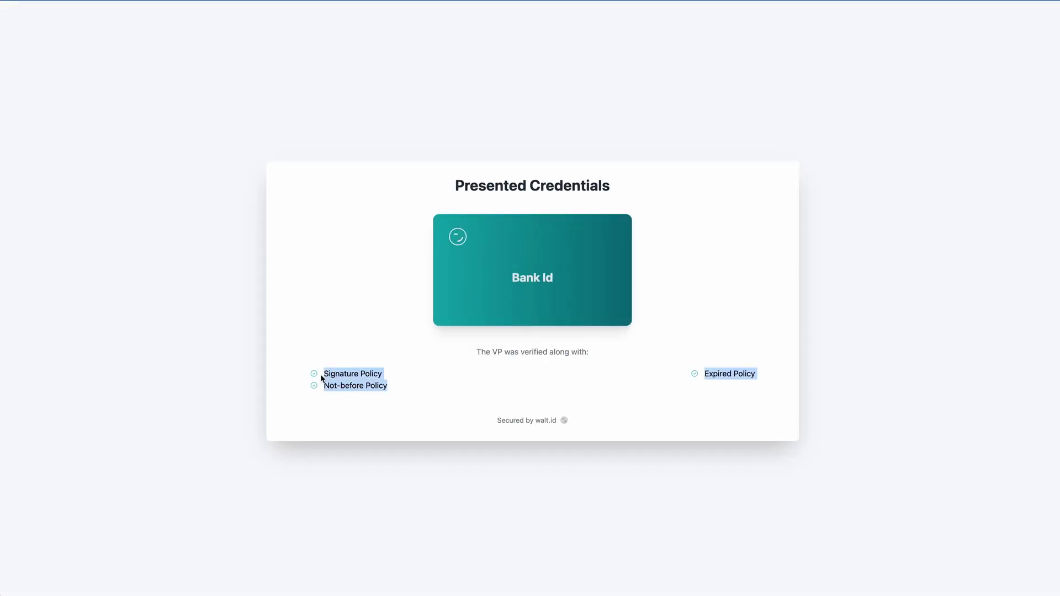
left_click(400, 382)
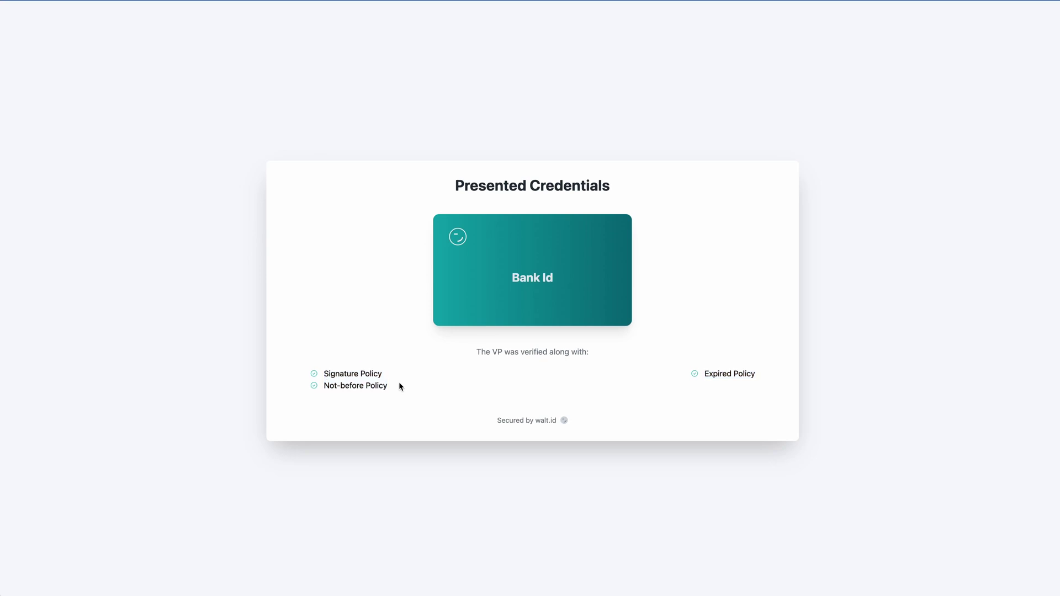